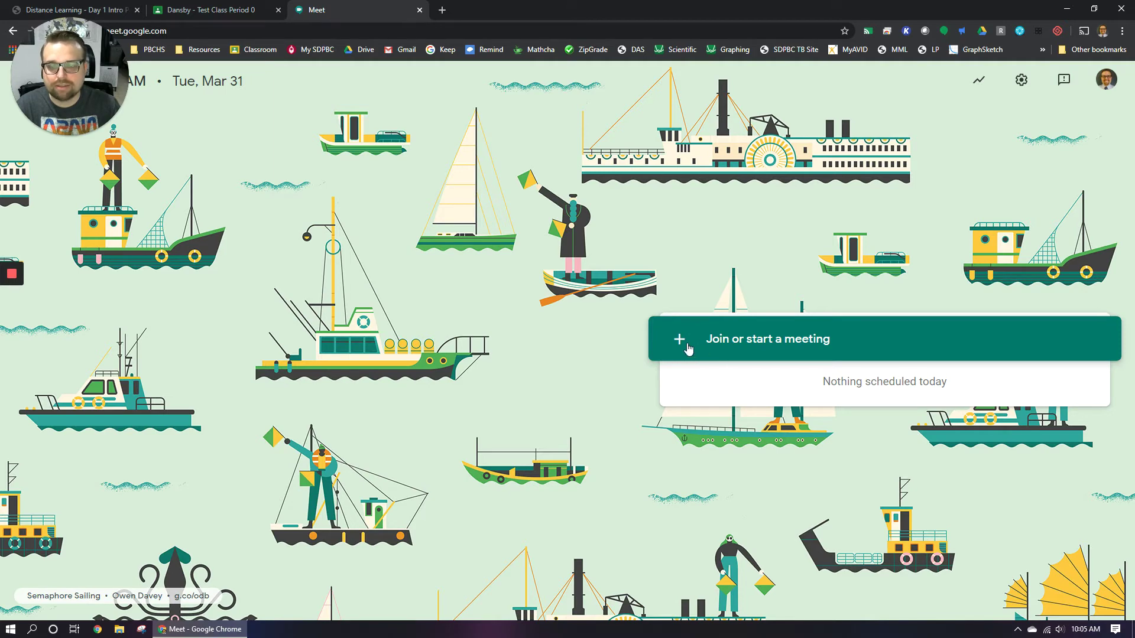
Start and join a meeting using the teacher's meeting nickname, with the camera off and the joining details dismissed.
click(722, 347)
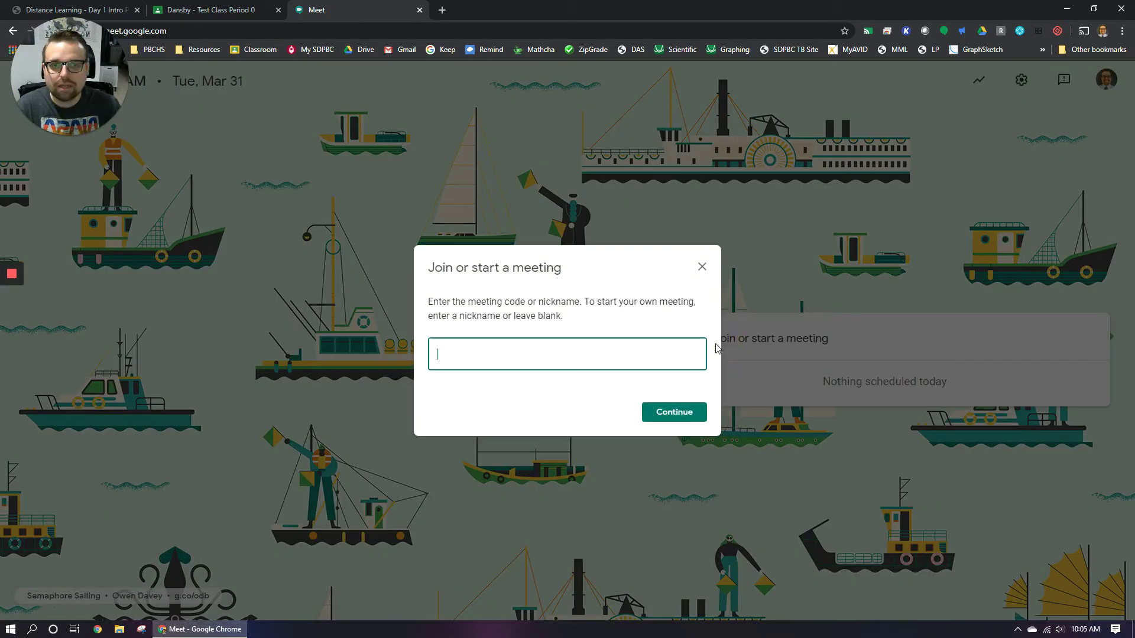
text(DansbyJ)
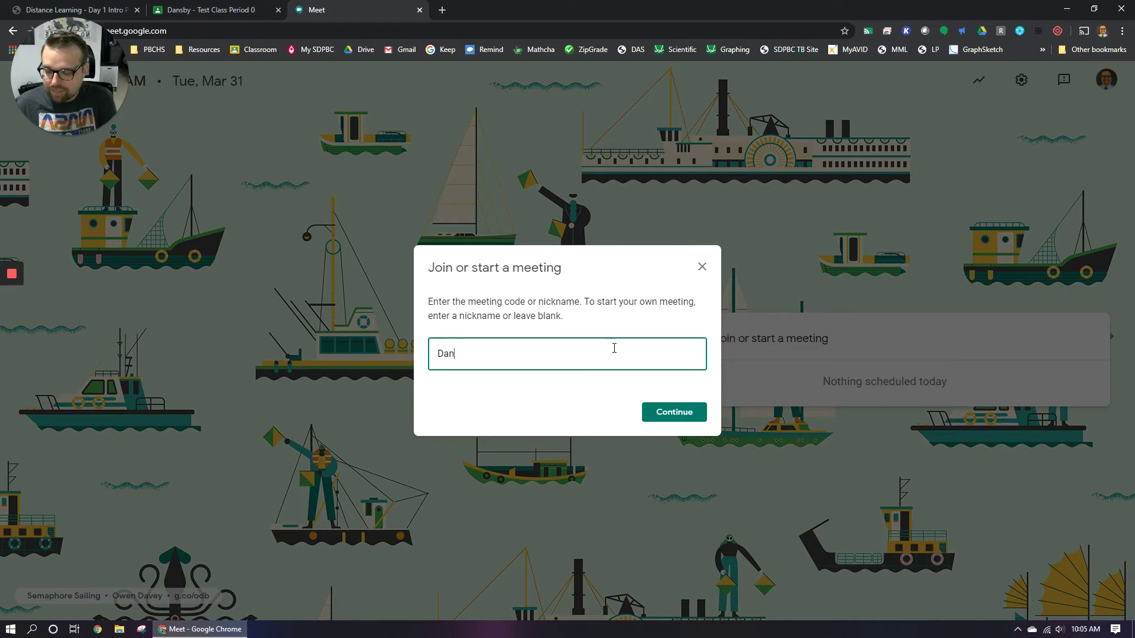
text(Per)
key(Return)
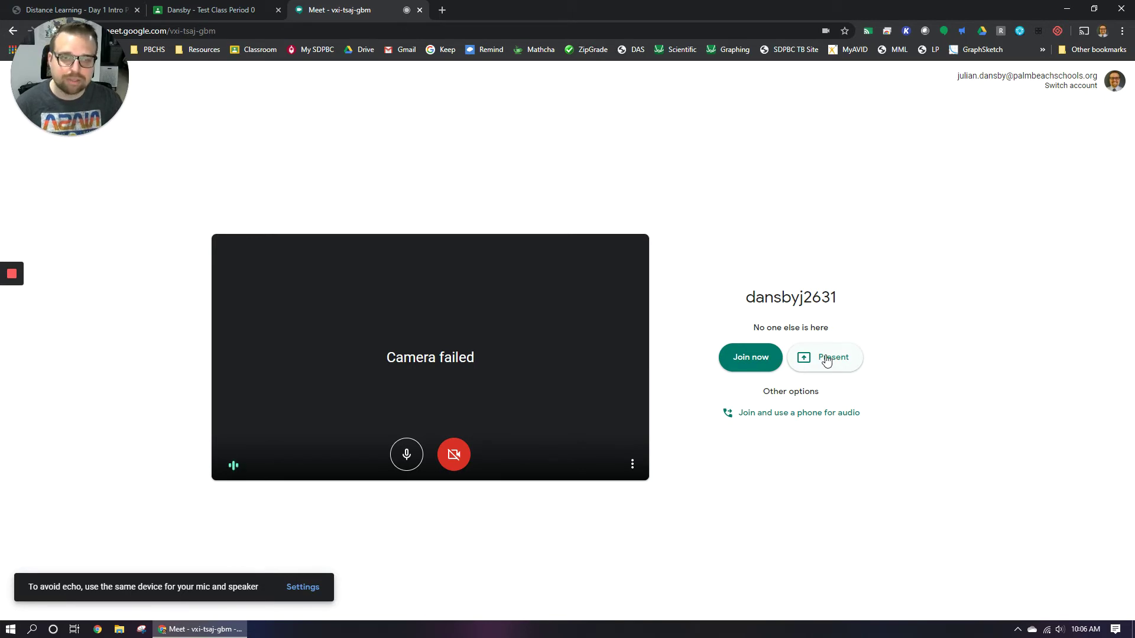
click(753, 360)
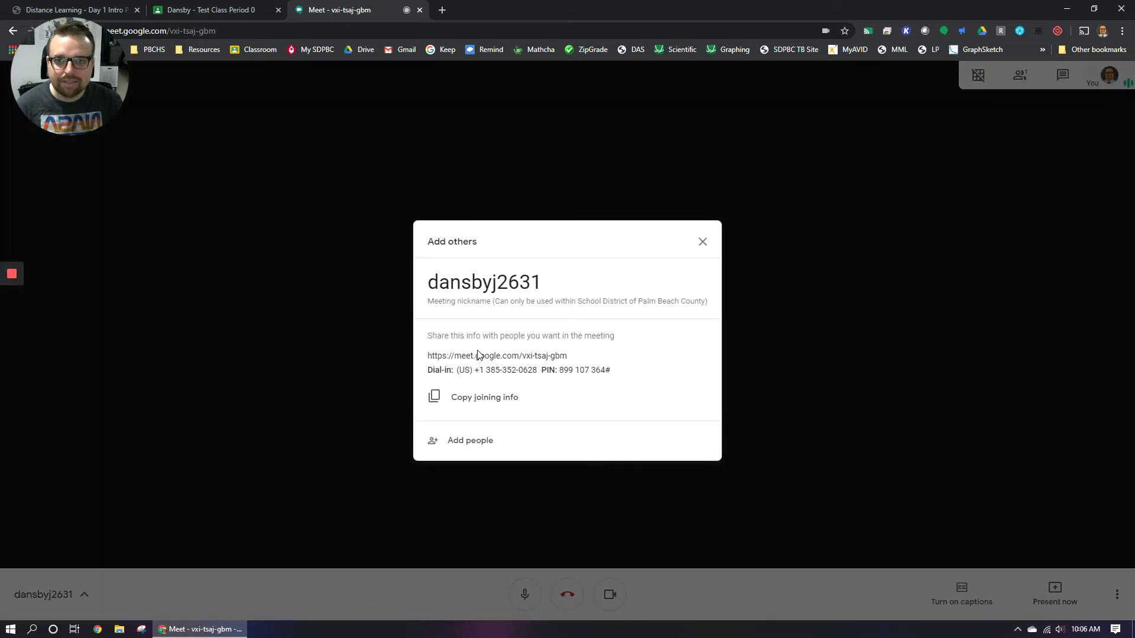
key(ctrl+e)
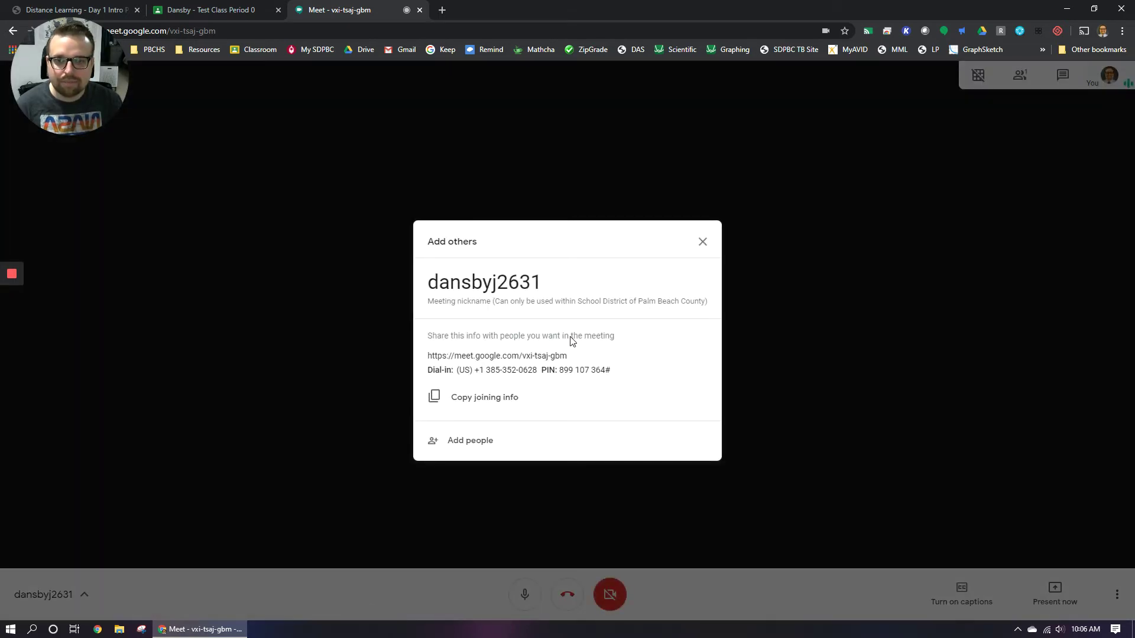
click(703, 242)
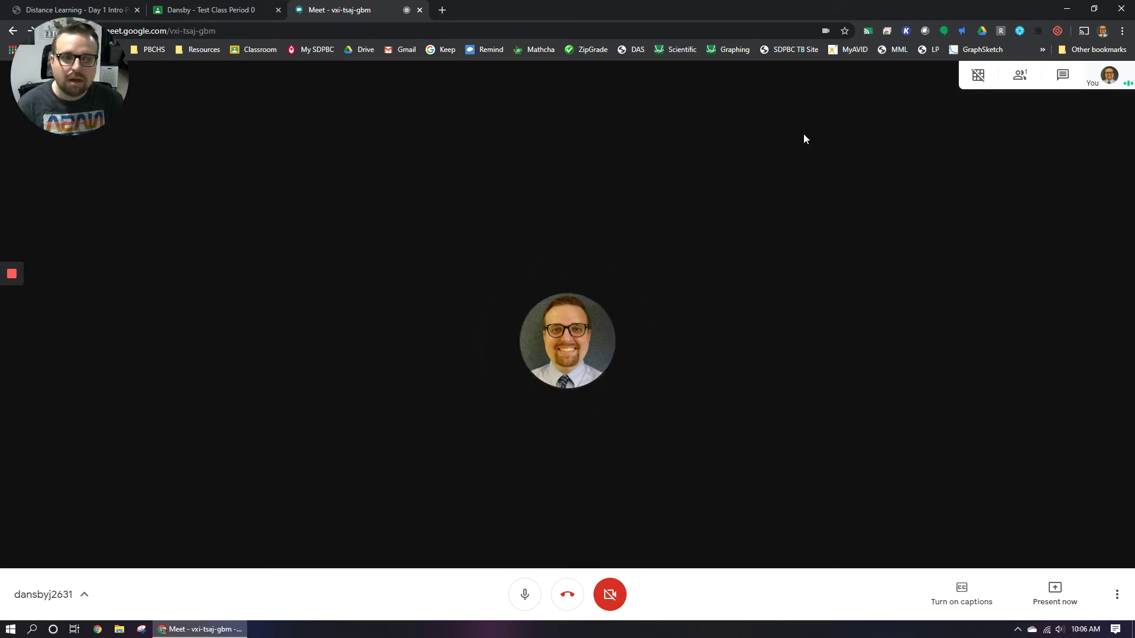
View the meeting's participant list and its chat, closing each one after viewing.
click(1019, 82)
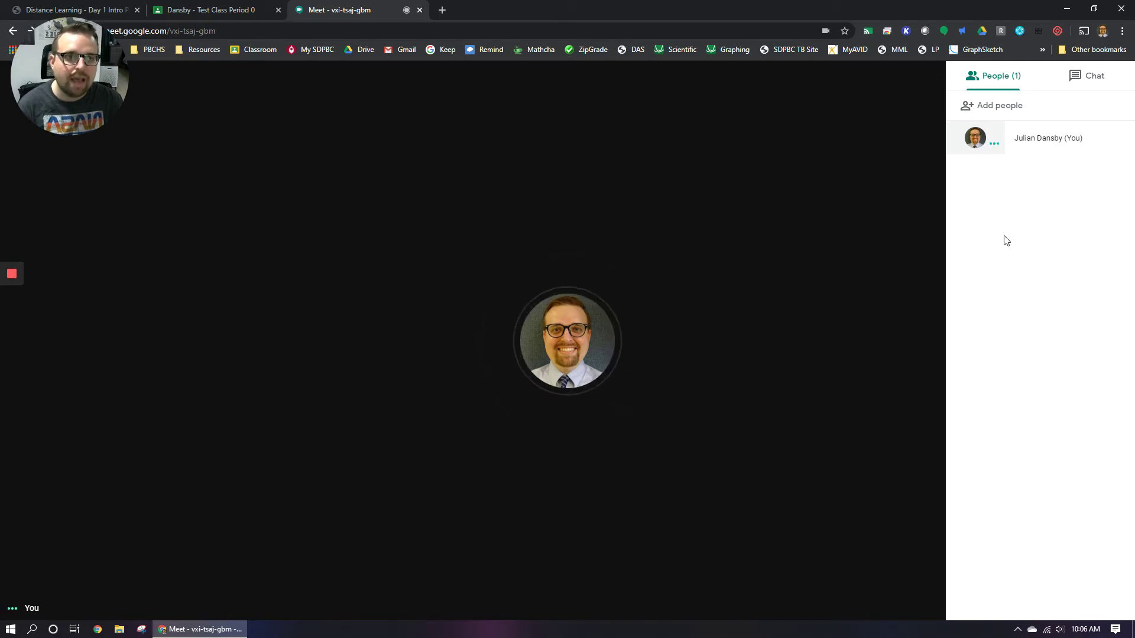
click(892, 144)
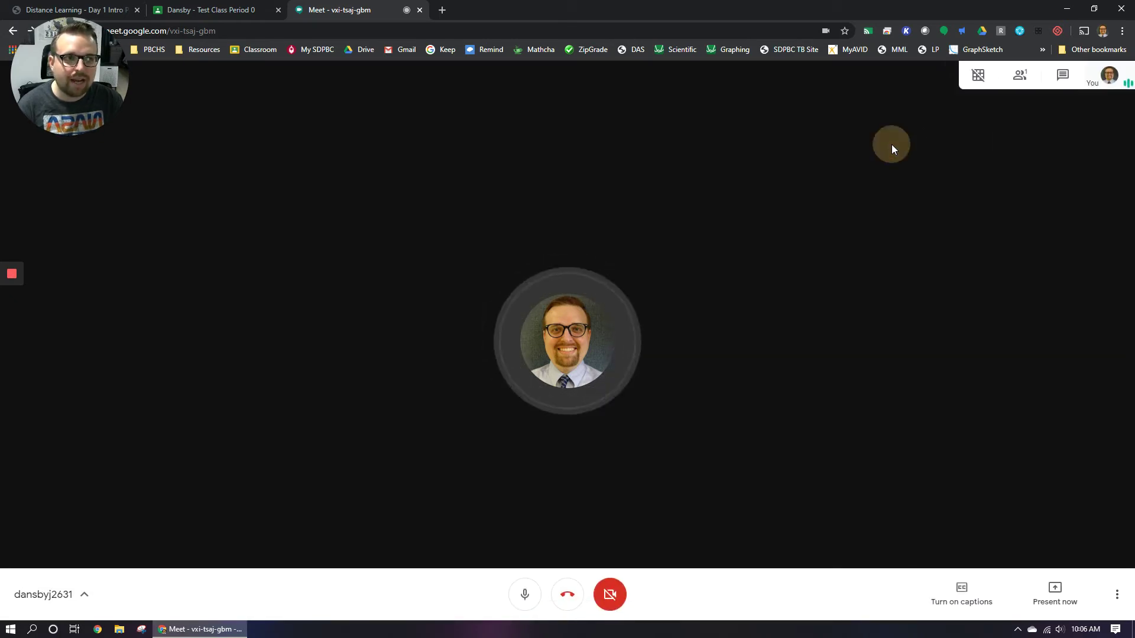
click(1063, 81)
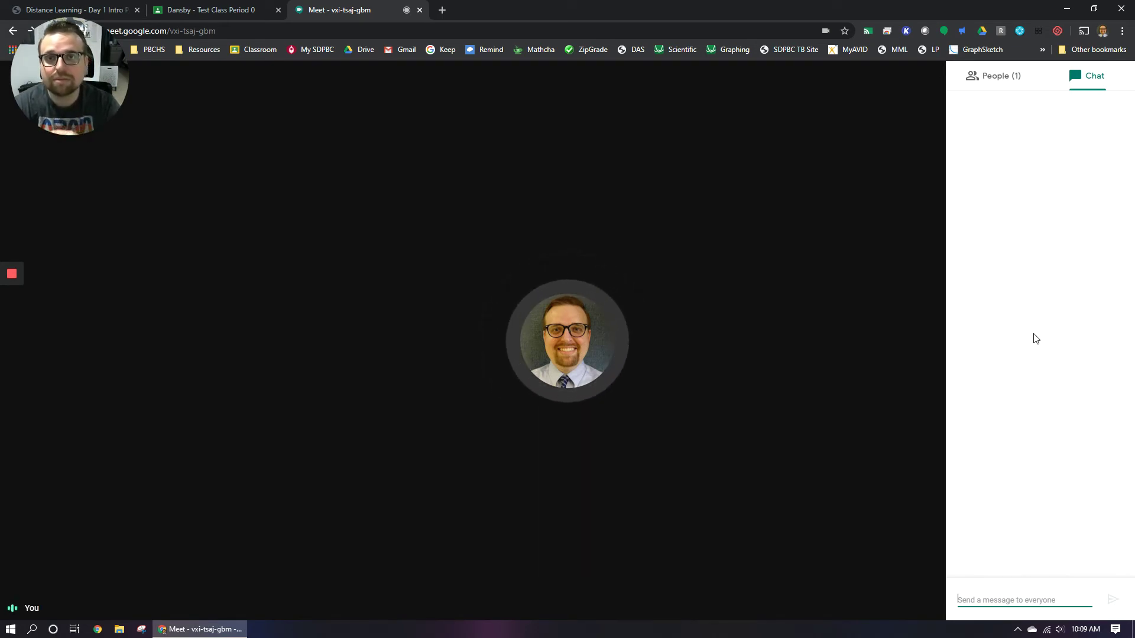
click(821, 321)
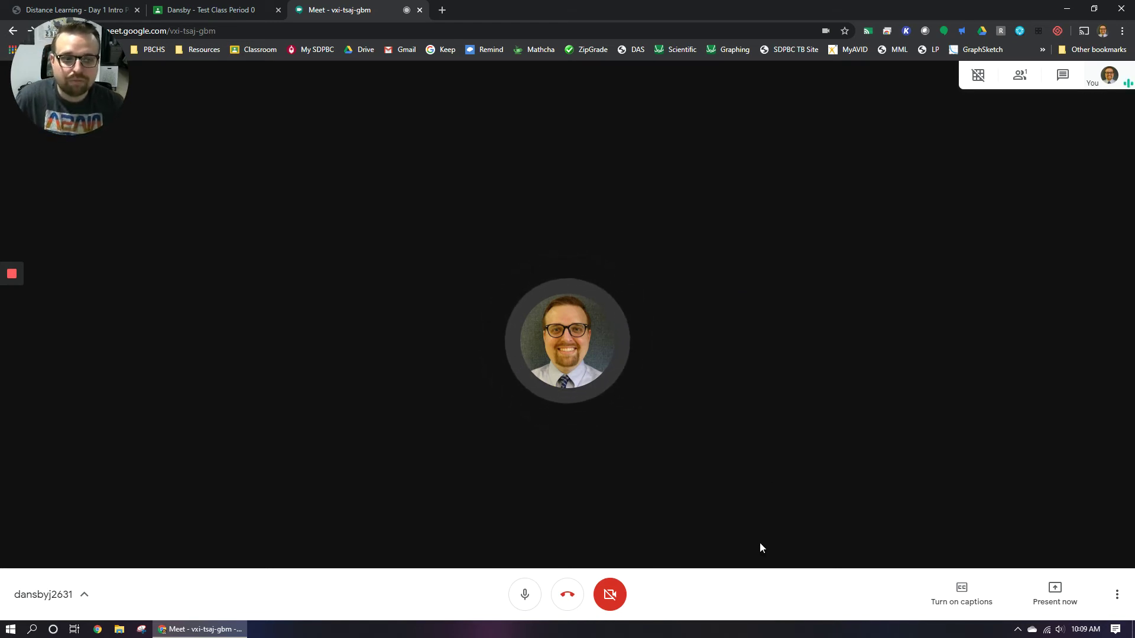
Mute the microphone and leave the meeting.
click(522, 603)
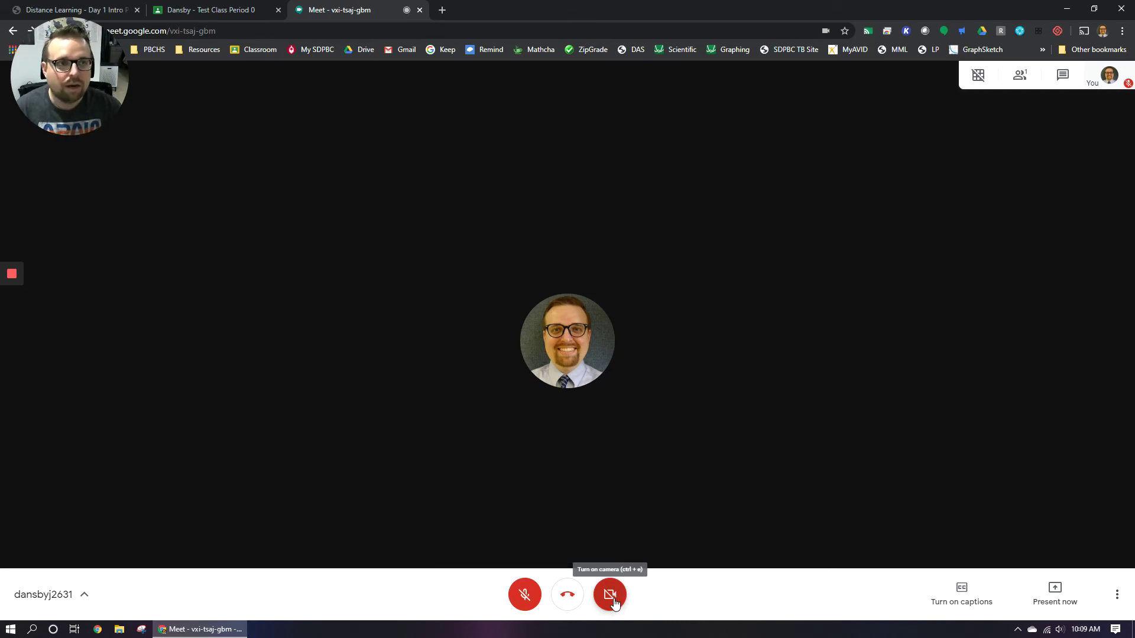
click(568, 600)
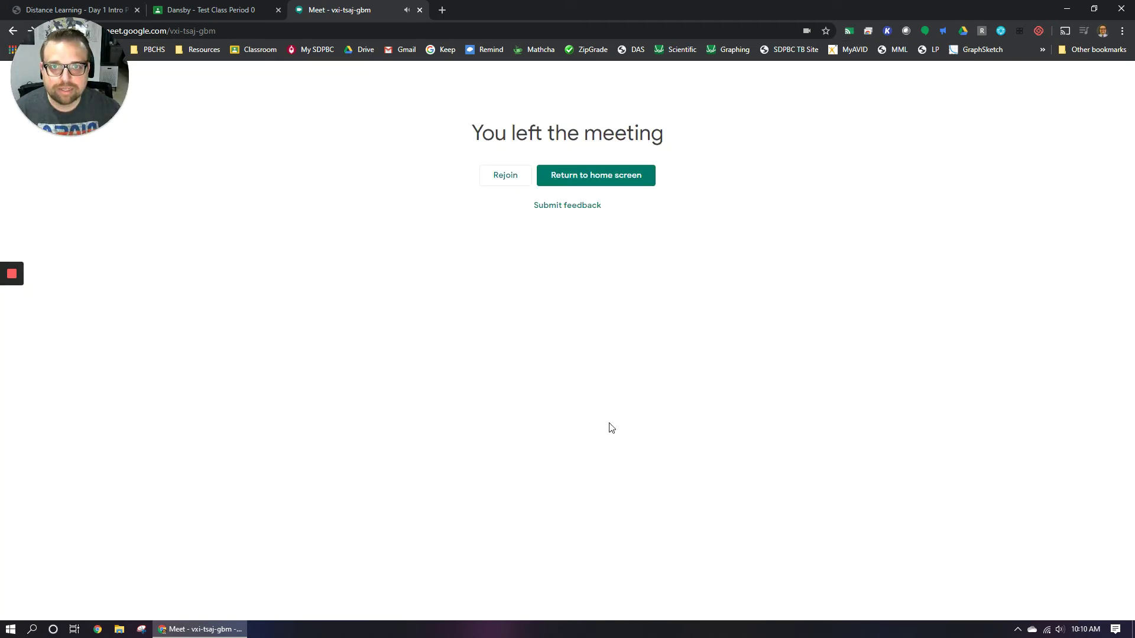
click(432, 342)
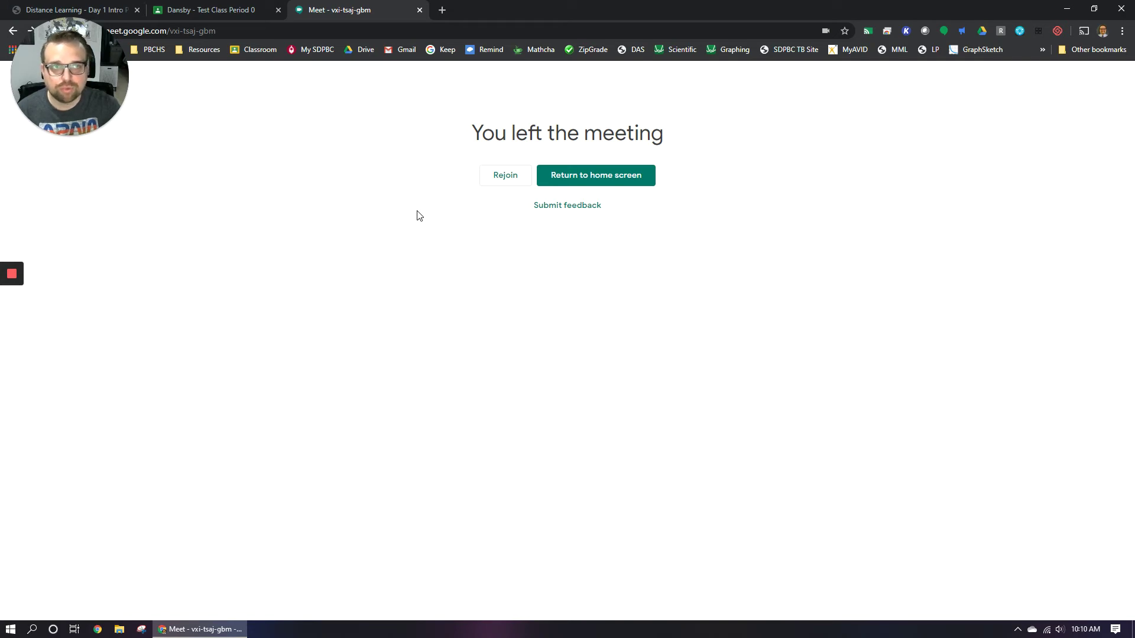
click(402, 199)
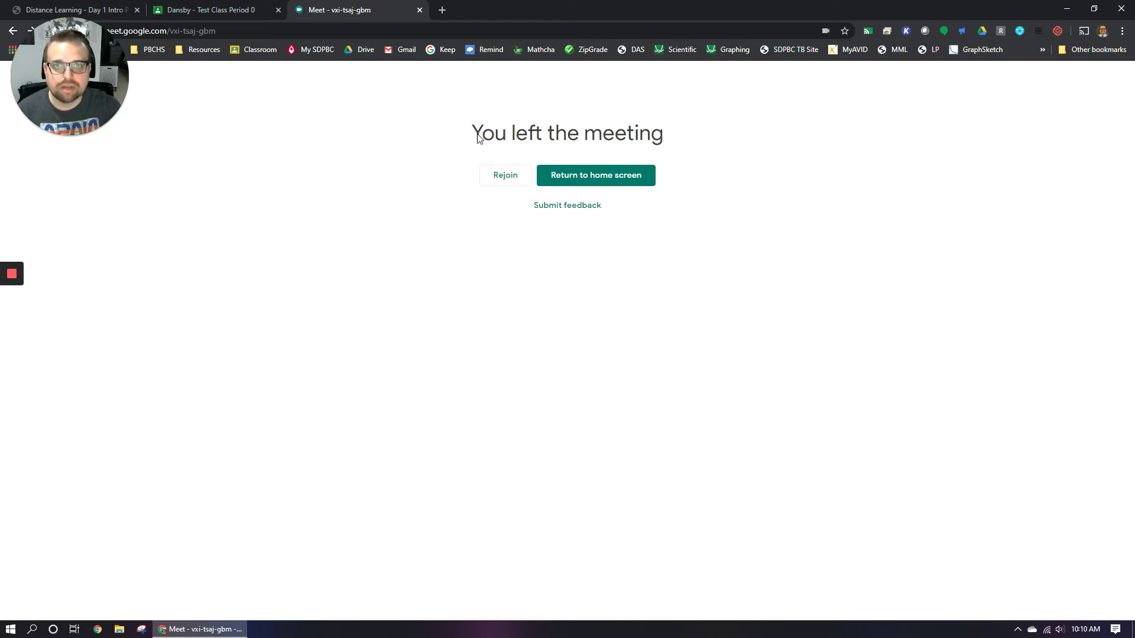
Close the meeting page and highlight the Google Meet code on the presentation's schedule slide.
click(422, 10)
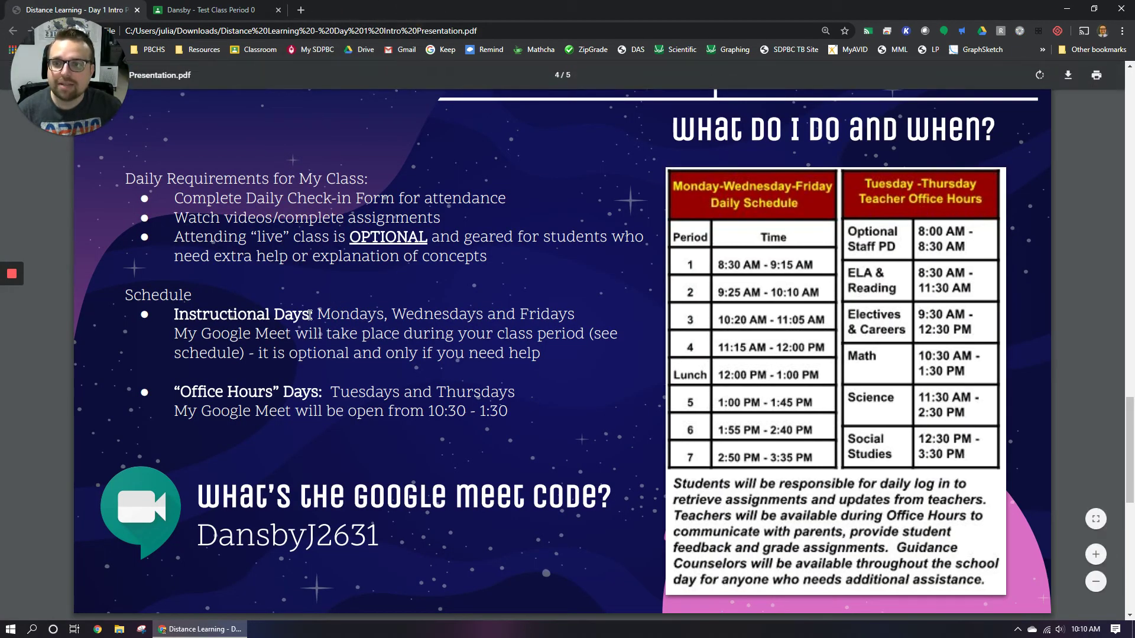
drag(379, 533, 201, 542)
click(381, 538)
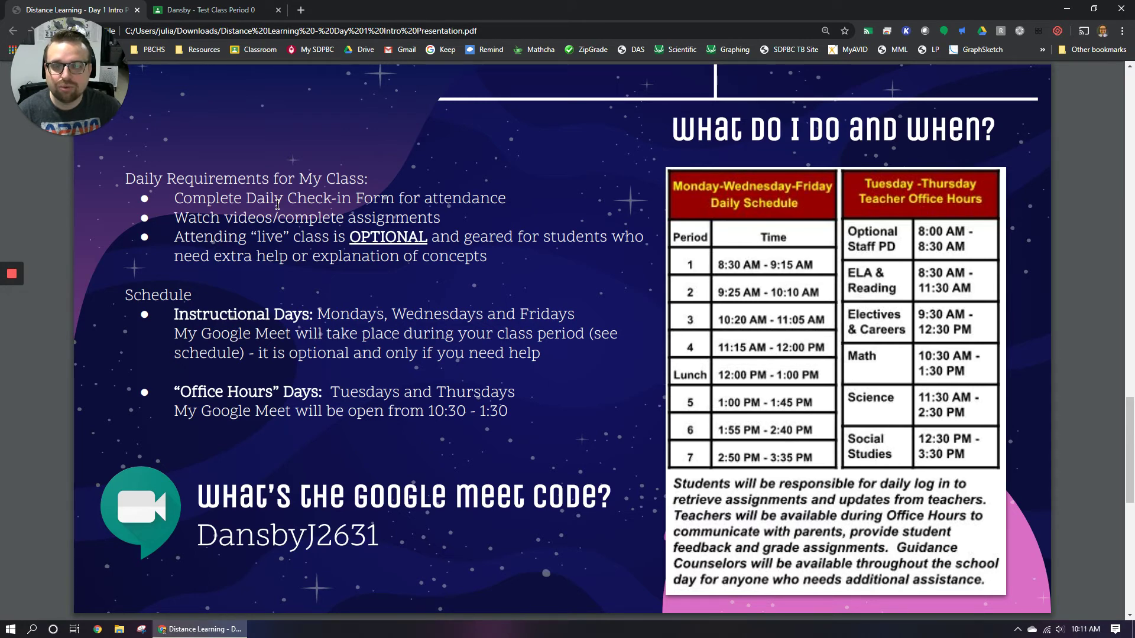
Switch to the test class in Google Classroom and open the Daily Check-in form from the Tuesday 3/31 classwork.
click(220, 10)
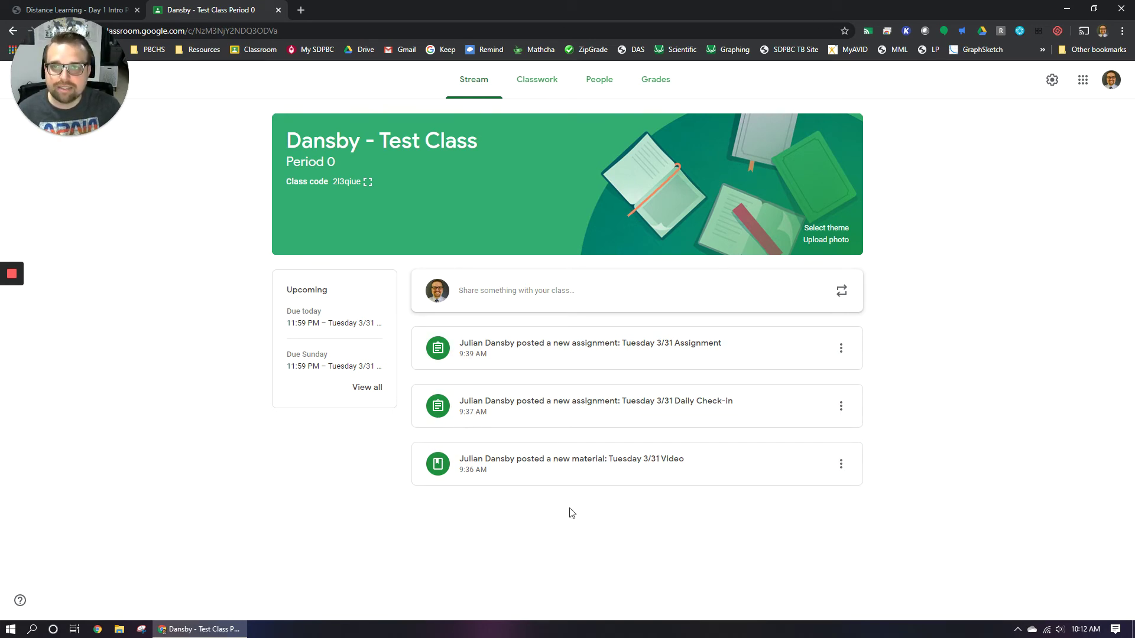
click(539, 87)
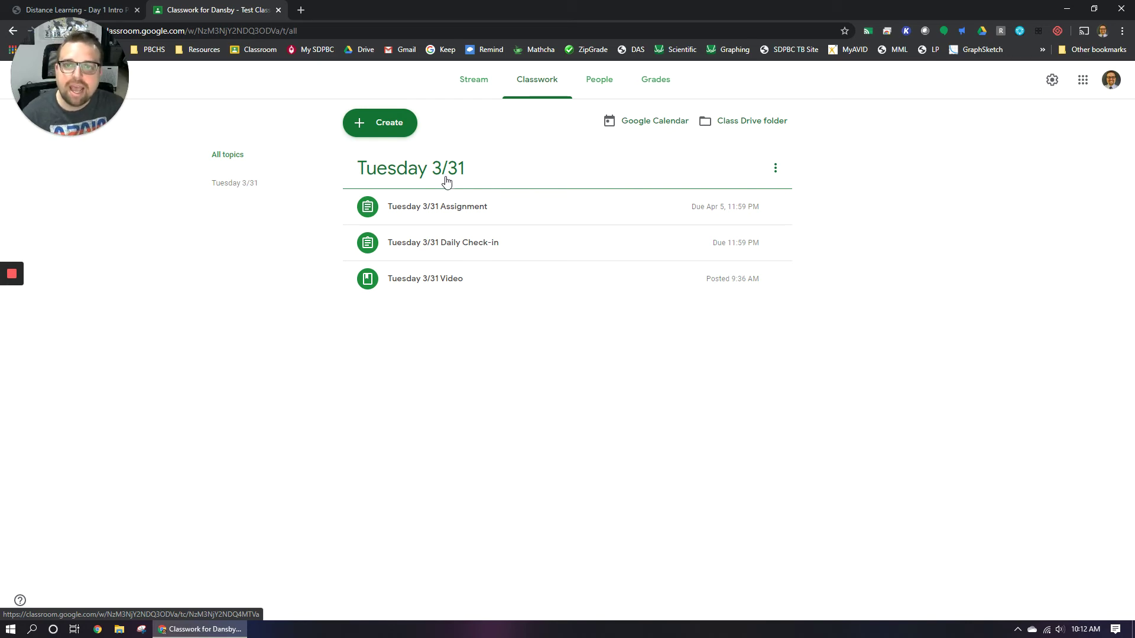
click(414, 248)
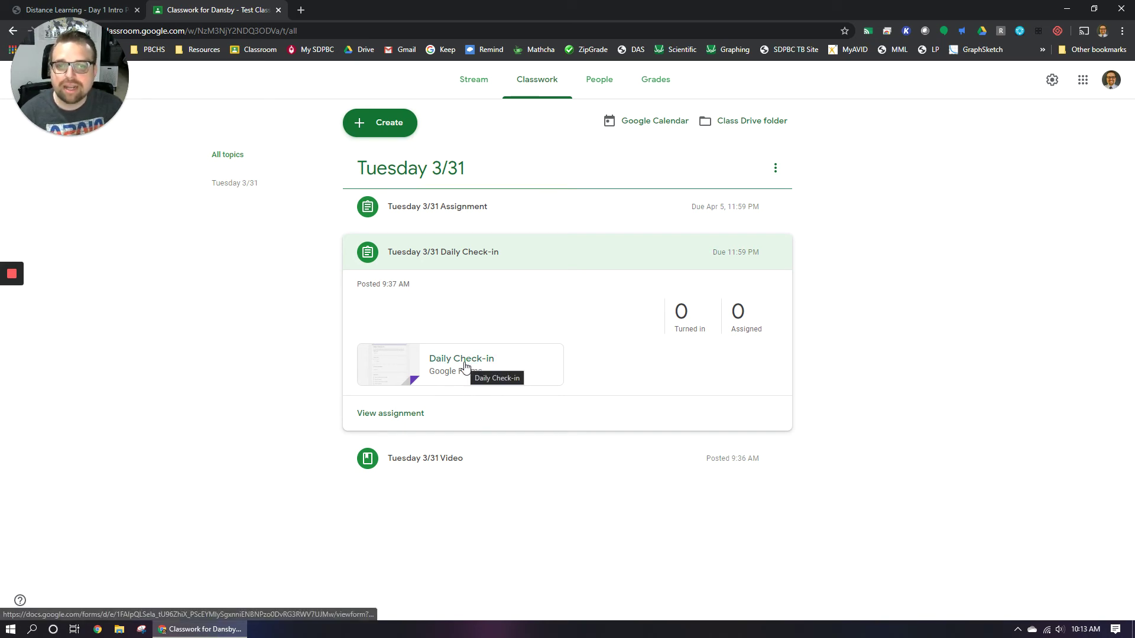
click(398, 364)
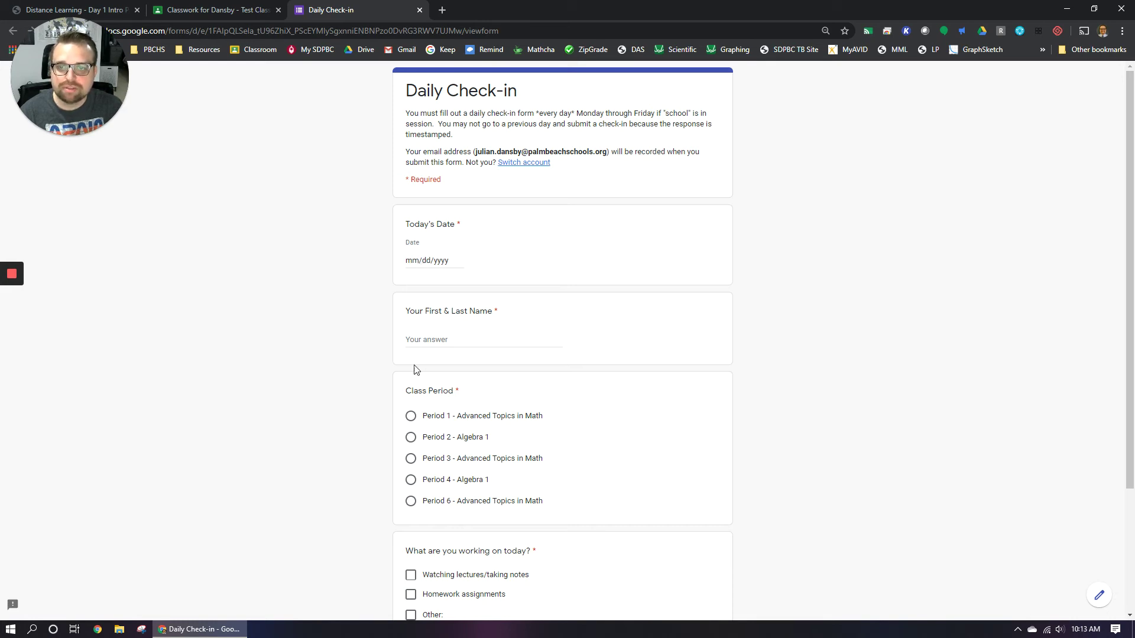
Review the Daily Check-in form's questions from the date through to its submission area, and close the form.
scroll(407, 374, down, 2)
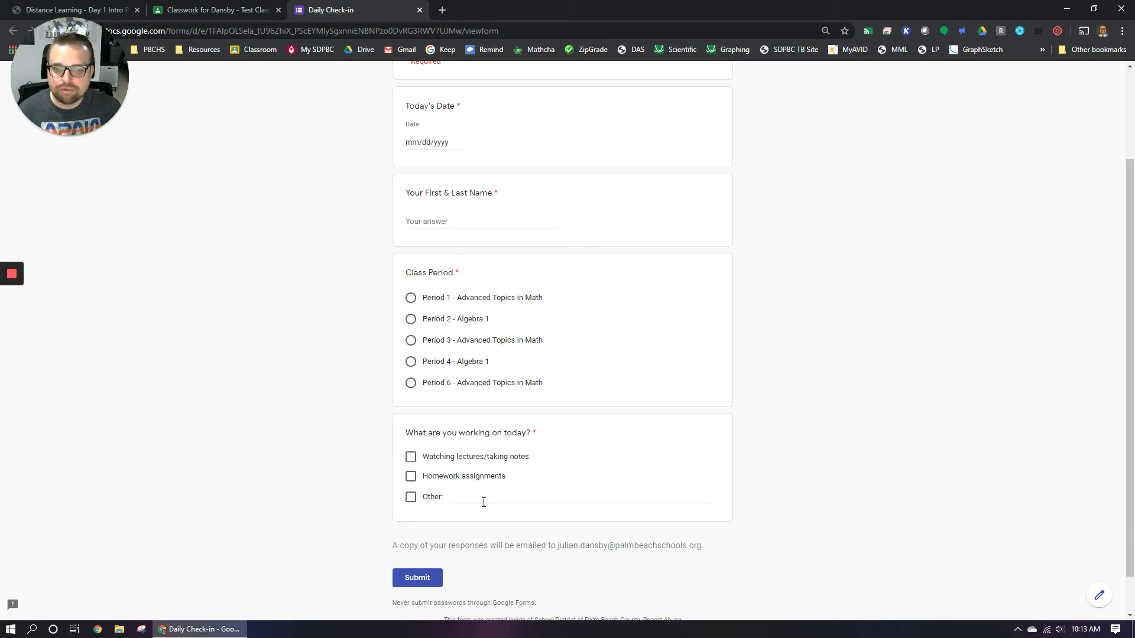
click(484, 501)
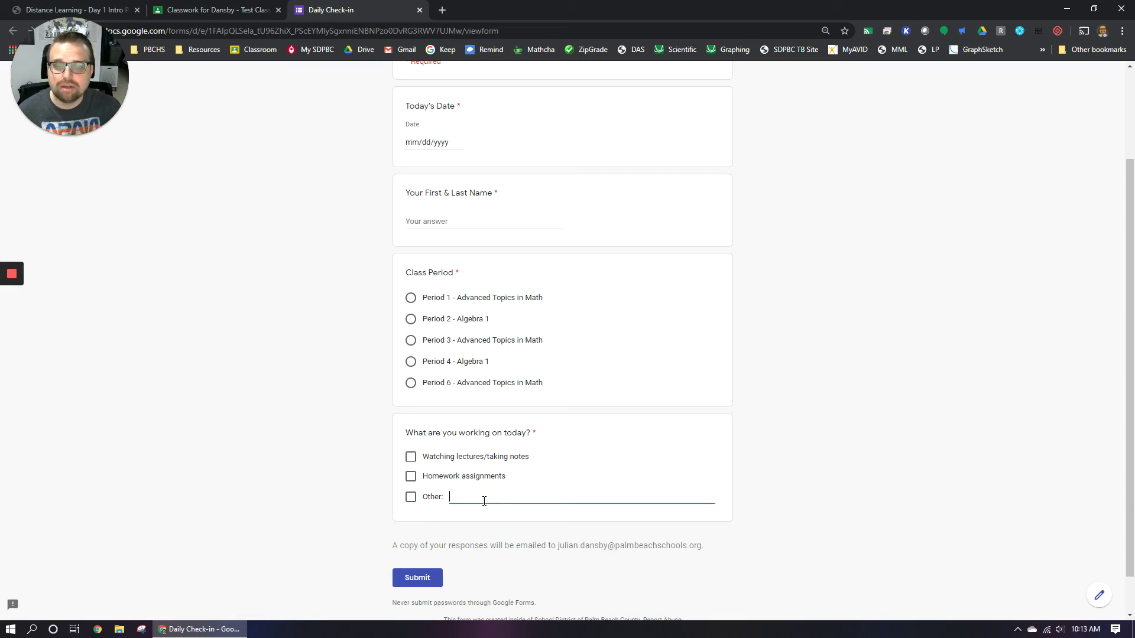
scroll(484, 501, up, 2)
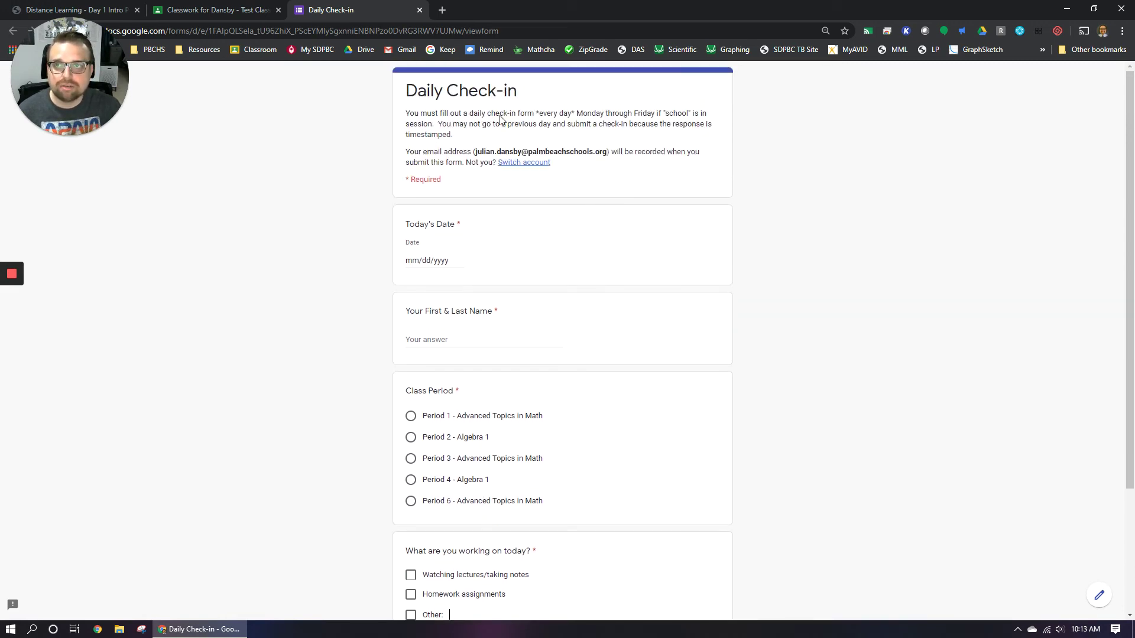
scroll(445, 501, down, 3)
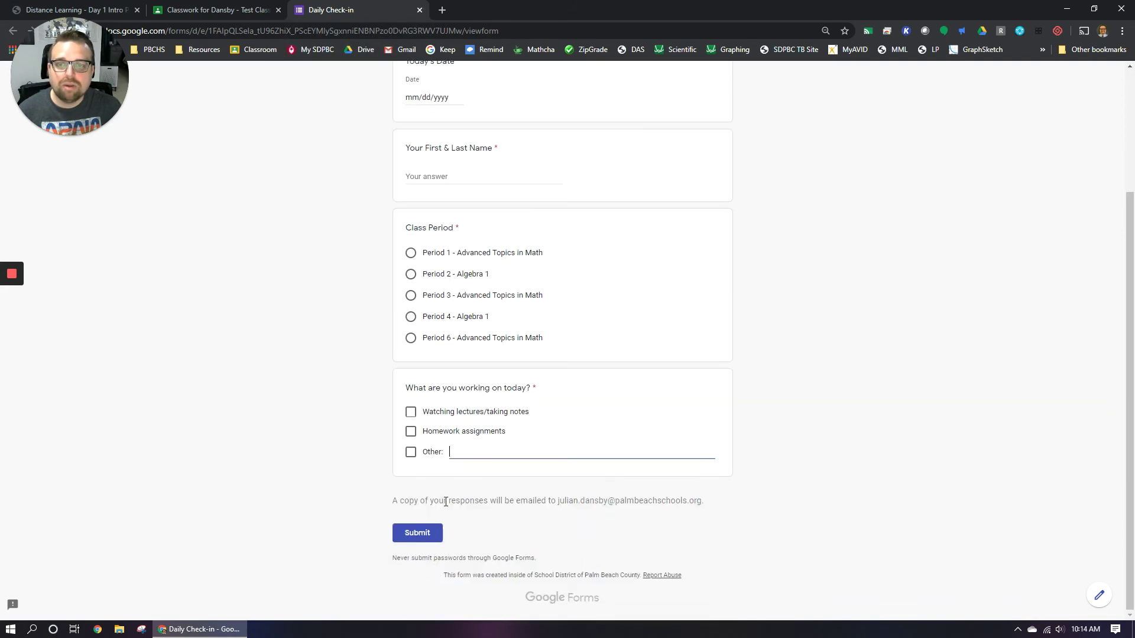
click(425, 538)
scroll(464, 543, up, 3)
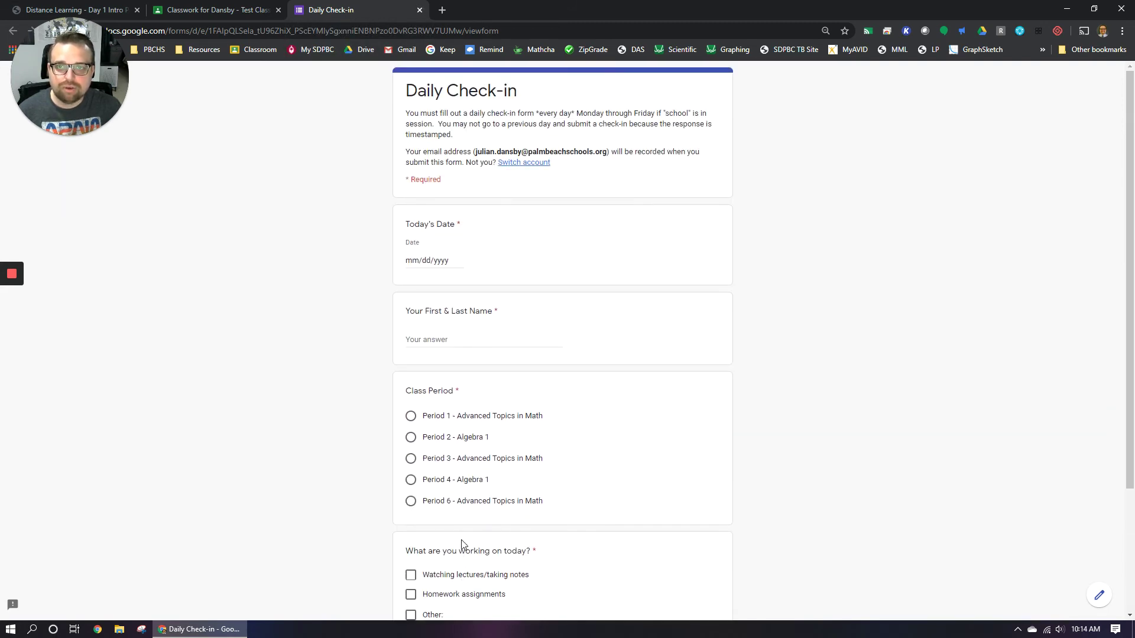
click(419, 10)
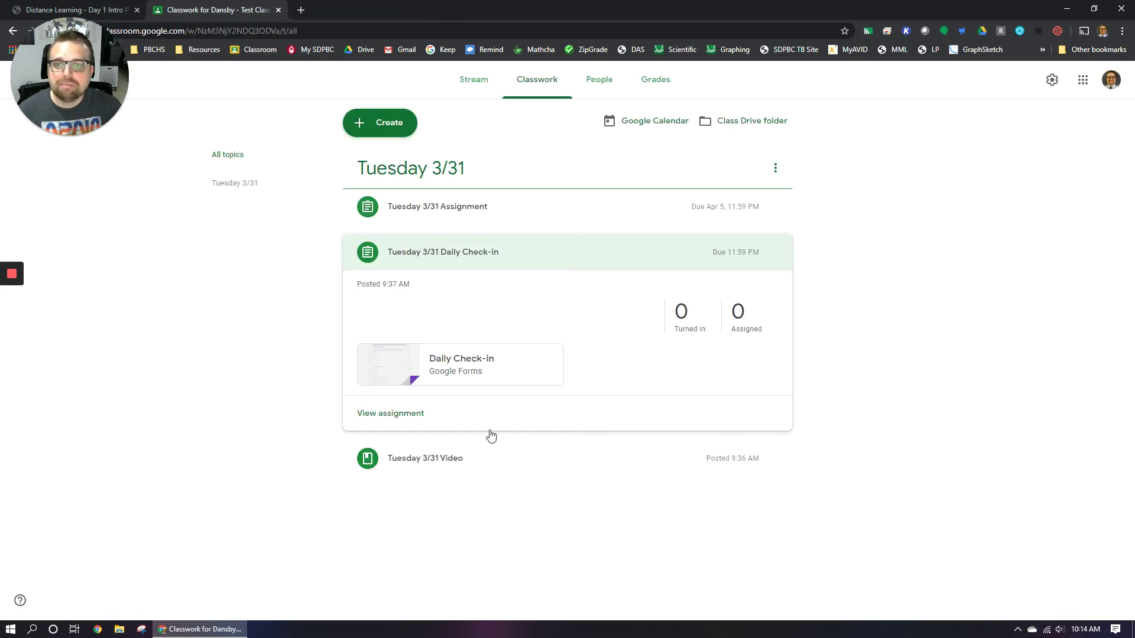
Play the YouTube video attached to the Tuesday 3/31 Video material briefly, and close the player.
click(496, 467)
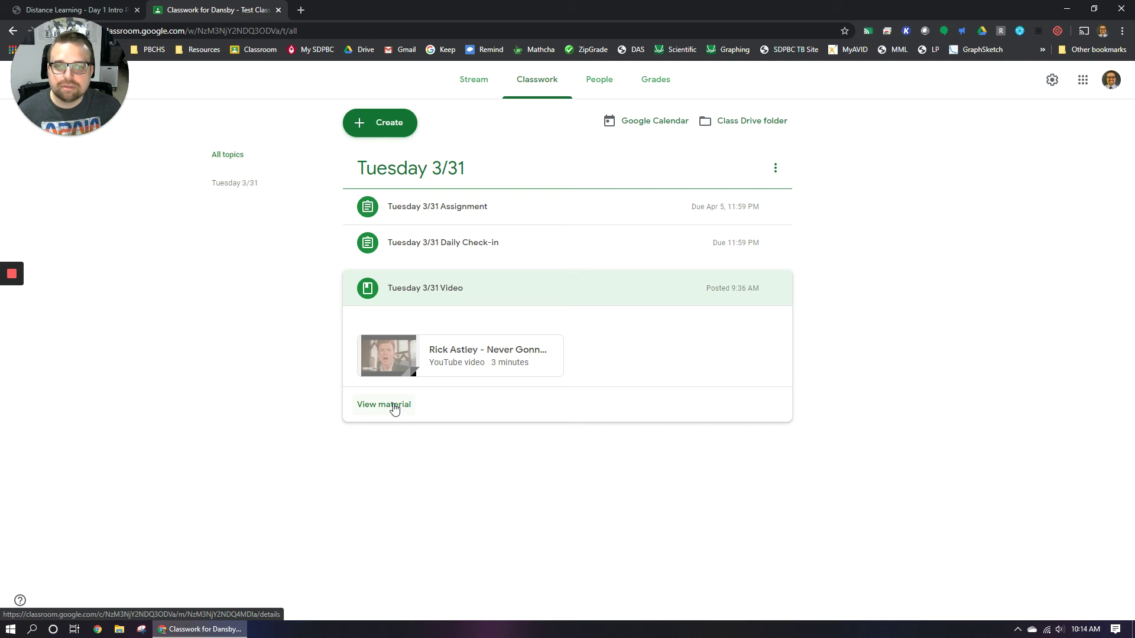
click(460, 357)
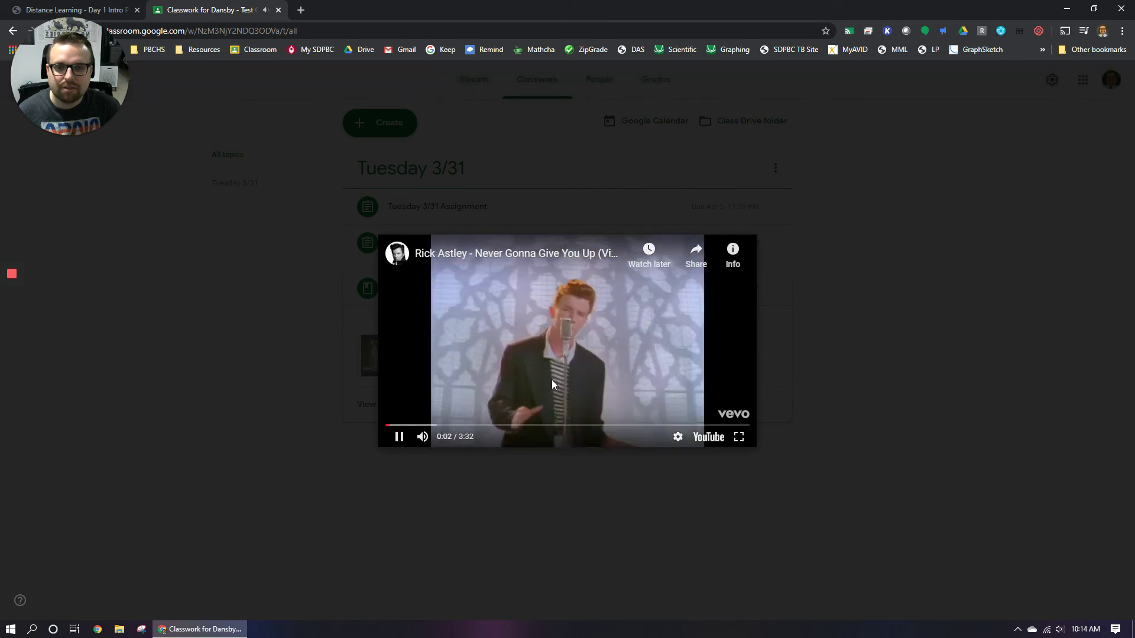
click(397, 436)
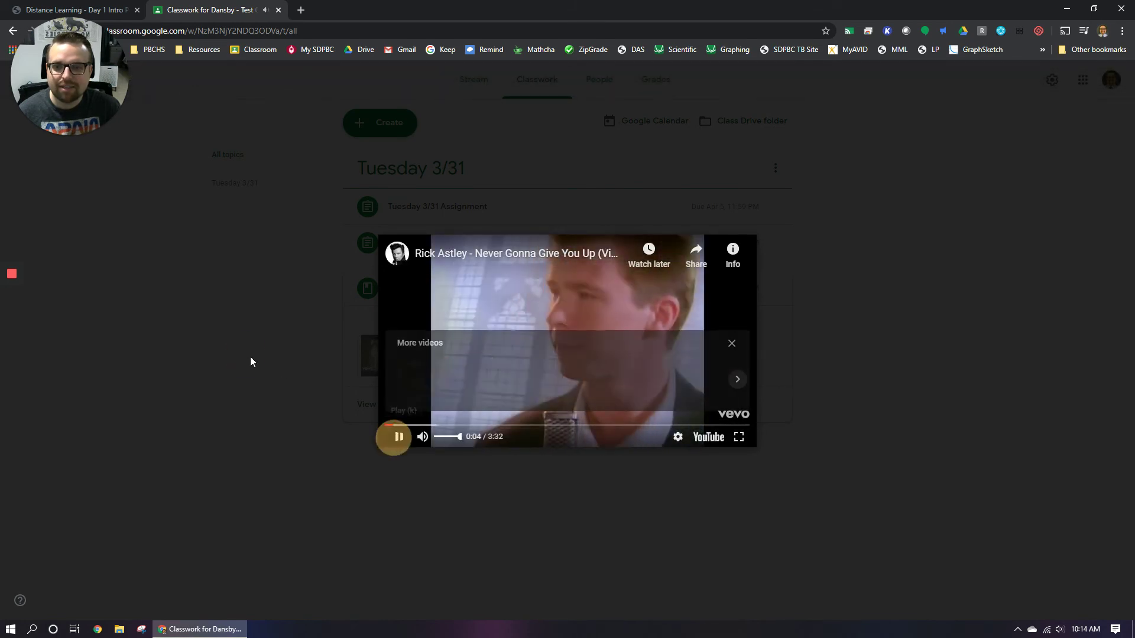
click(251, 362)
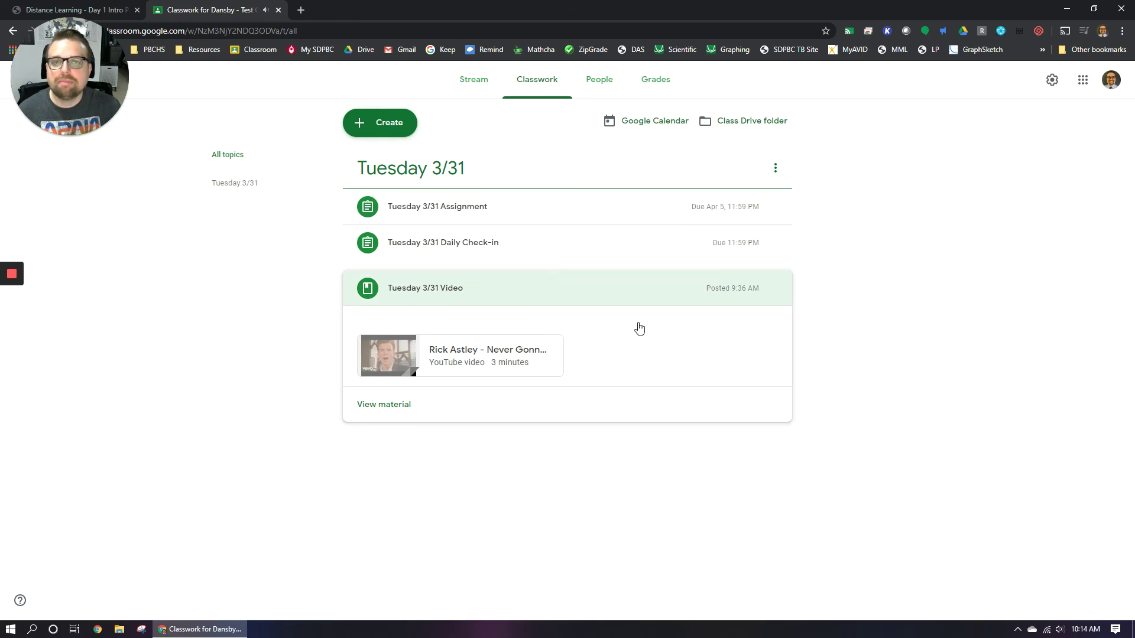
Expand the Tuesday 3/31 Assignment to read its instructions, and collapse it again.
click(519, 208)
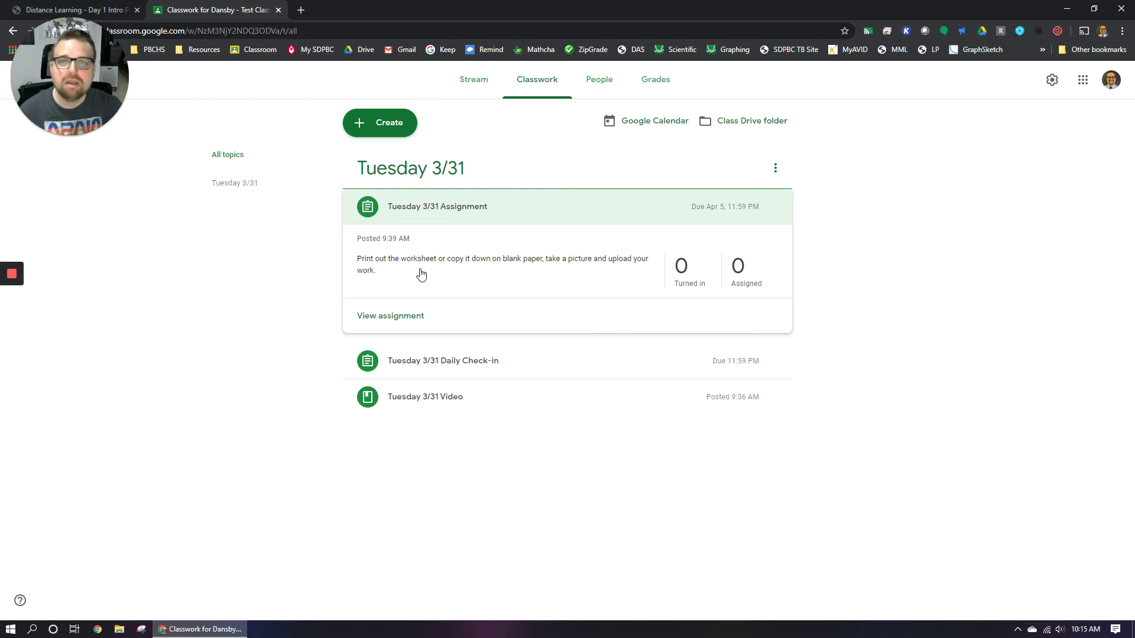
click(524, 211)
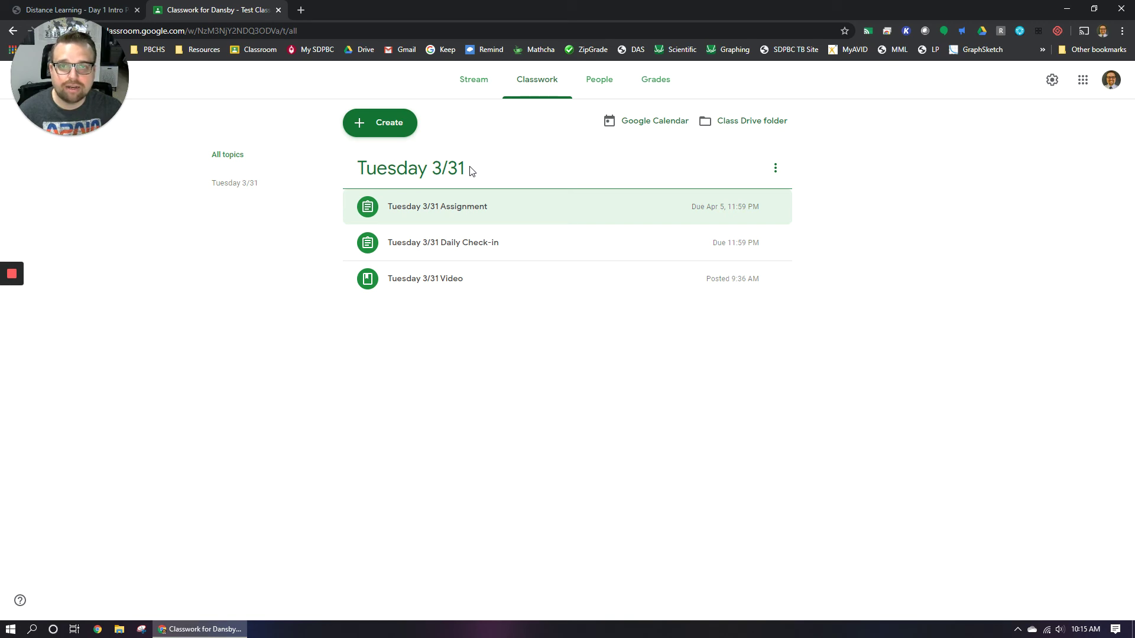
drag(174, 92, 123, 77)
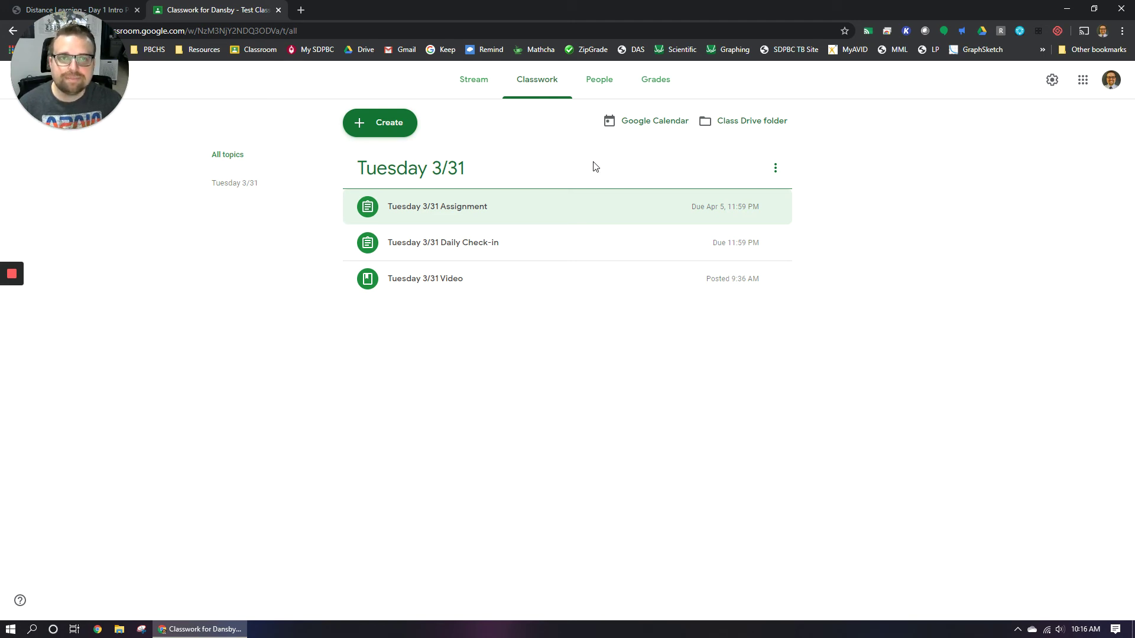
Open the announcement composer in the class stream and cancel it without posting.
click(489, 90)
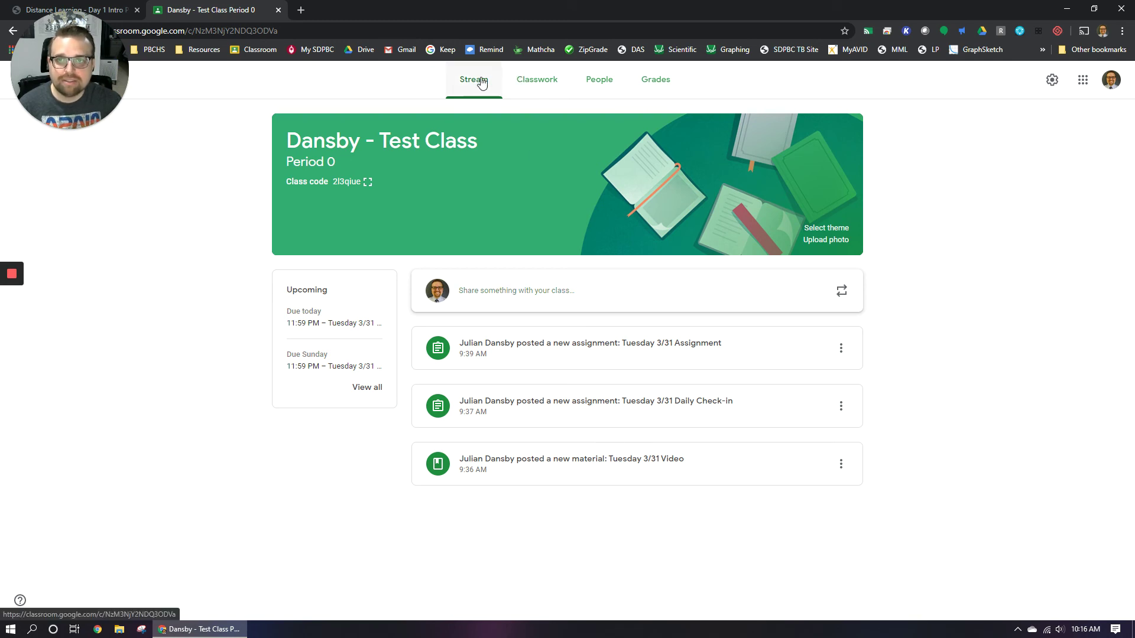
click(487, 296)
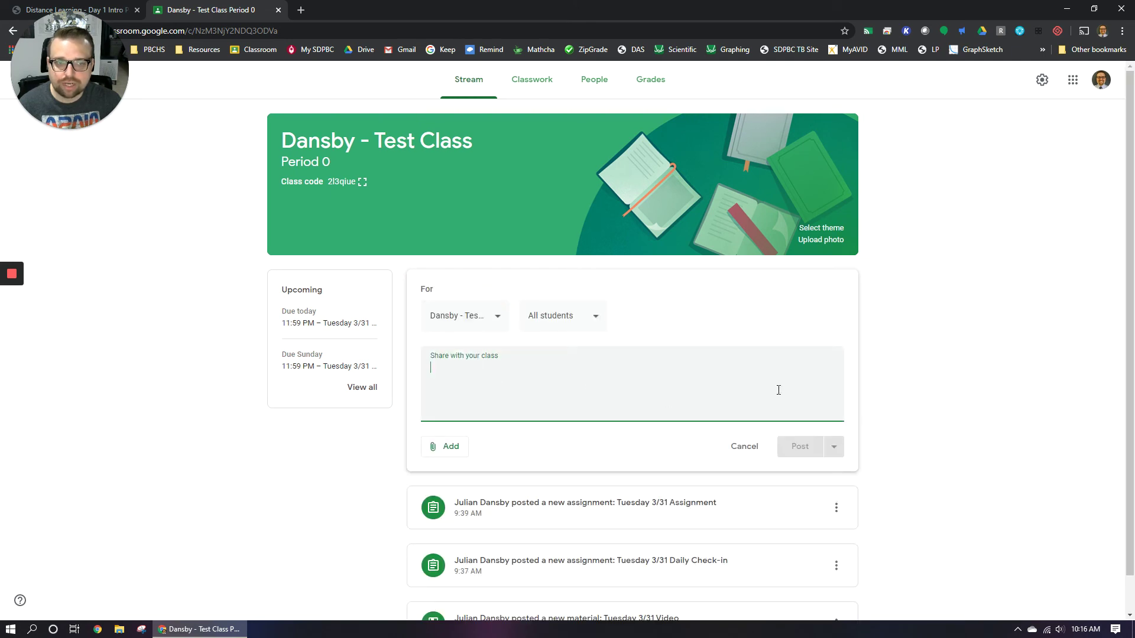
click(932, 340)
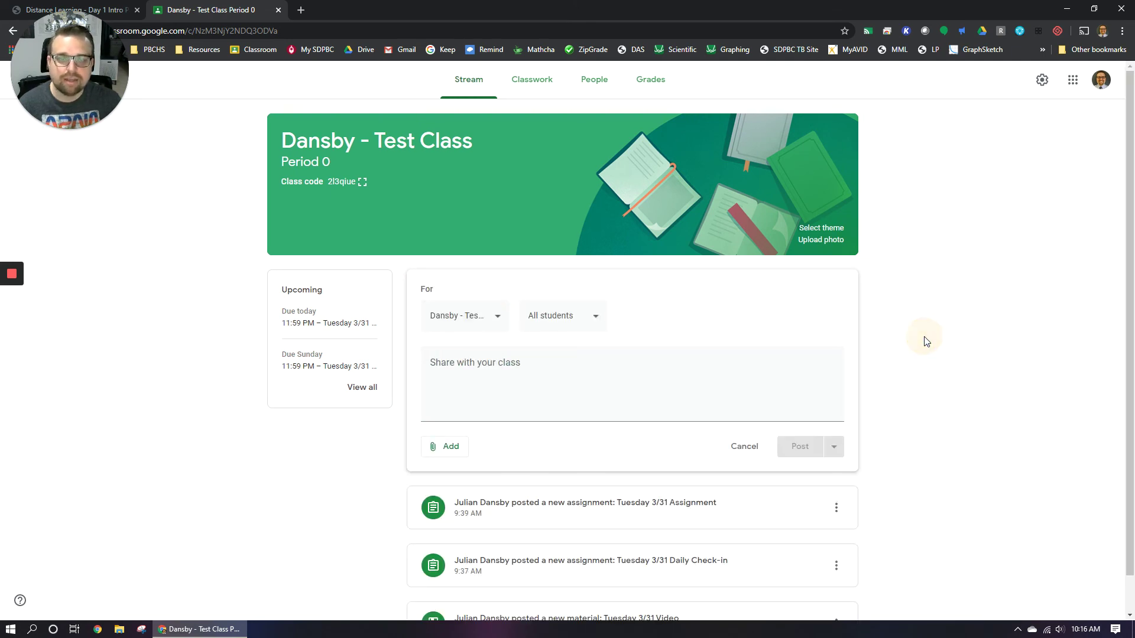
click(277, 470)
click(743, 447)
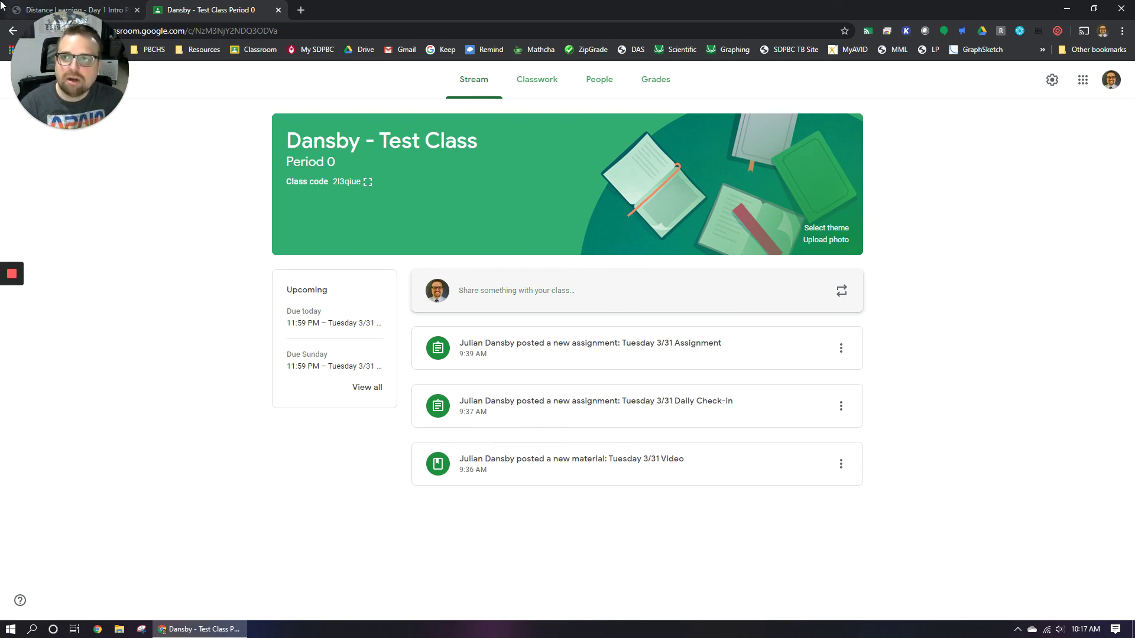
Return to the Distance Learning presentation and advance to the office hours and contact information slide.
key(ctrl+Tab)
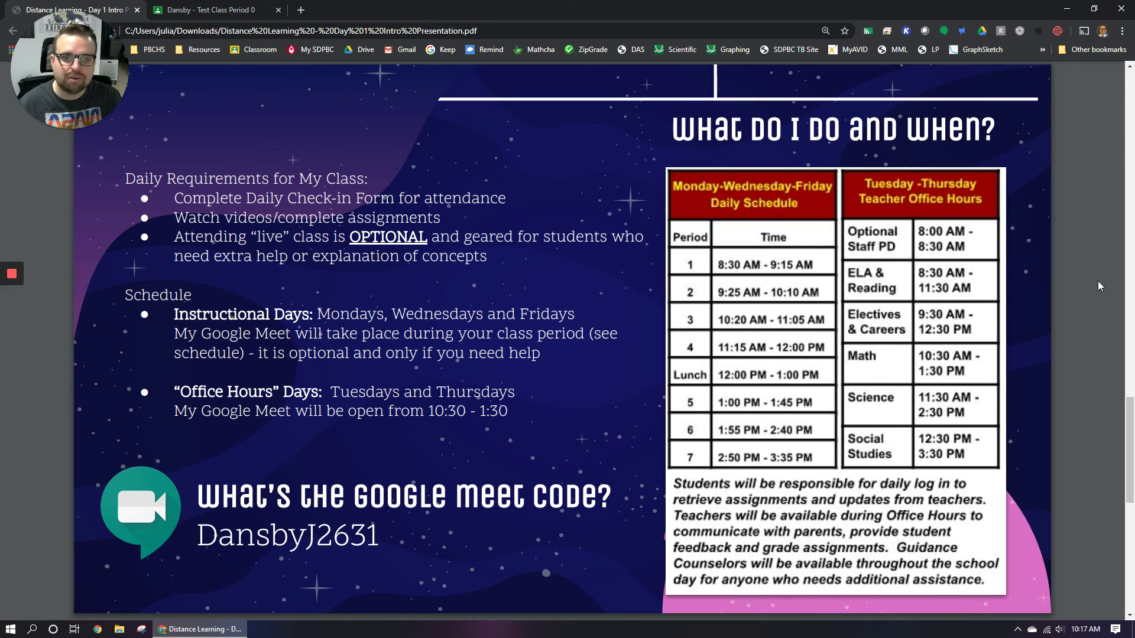
key(Right)
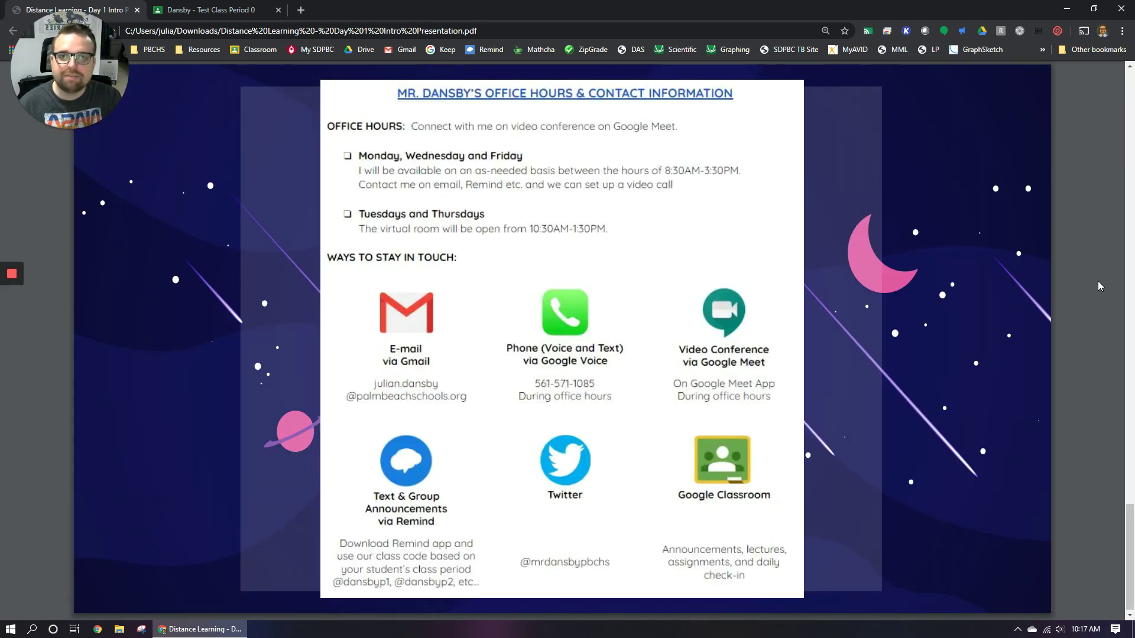